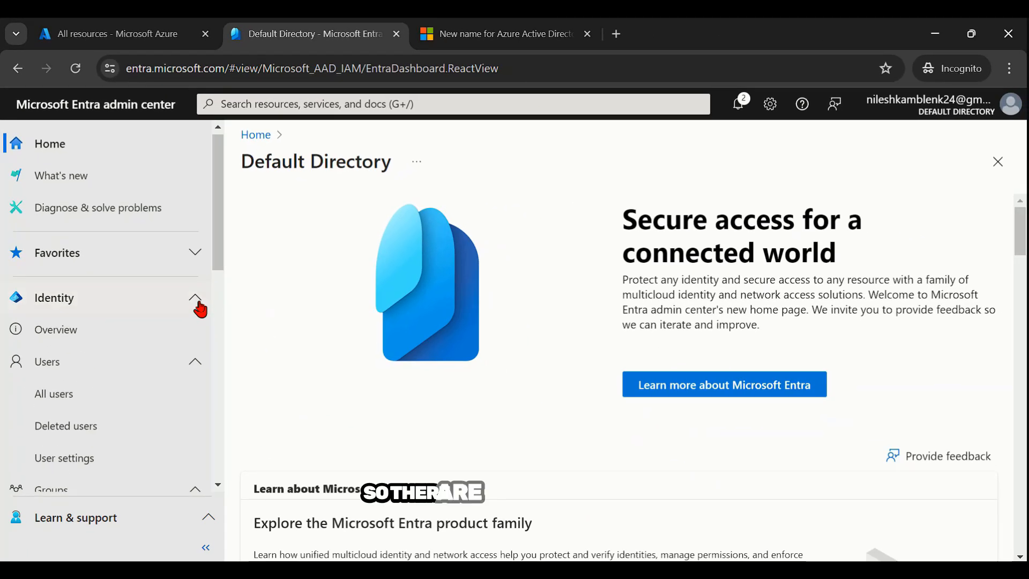
- Open the list of all users in the directory's Identity section
left_click(336, 503)
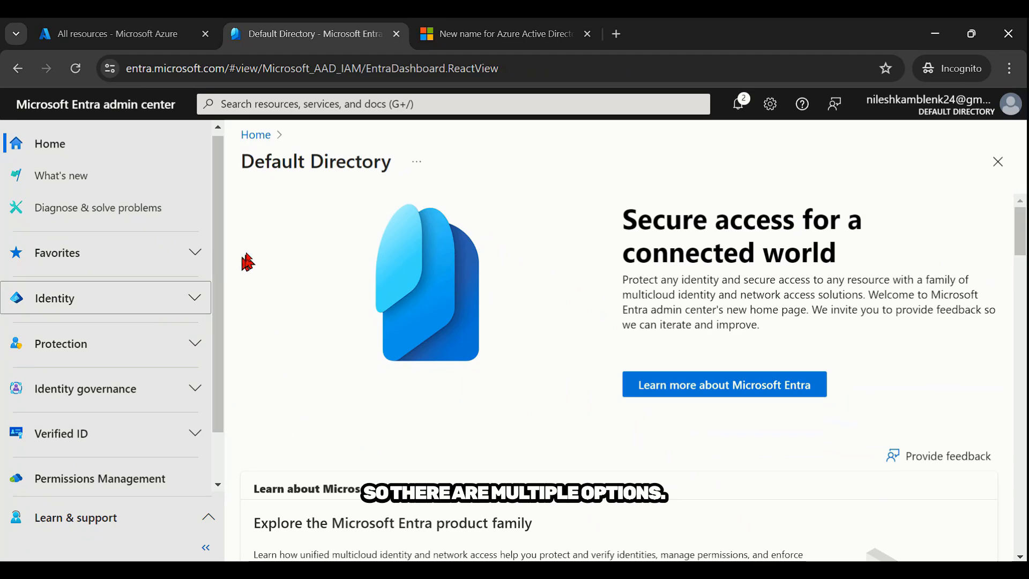
left_click_drag(221, 264, 214, 323)
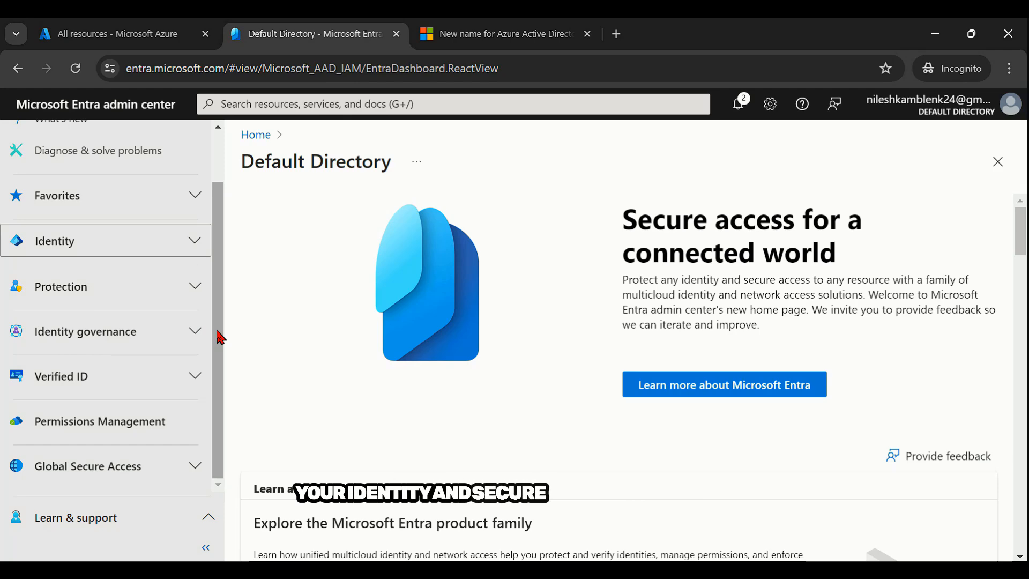
left_click(88, 303)
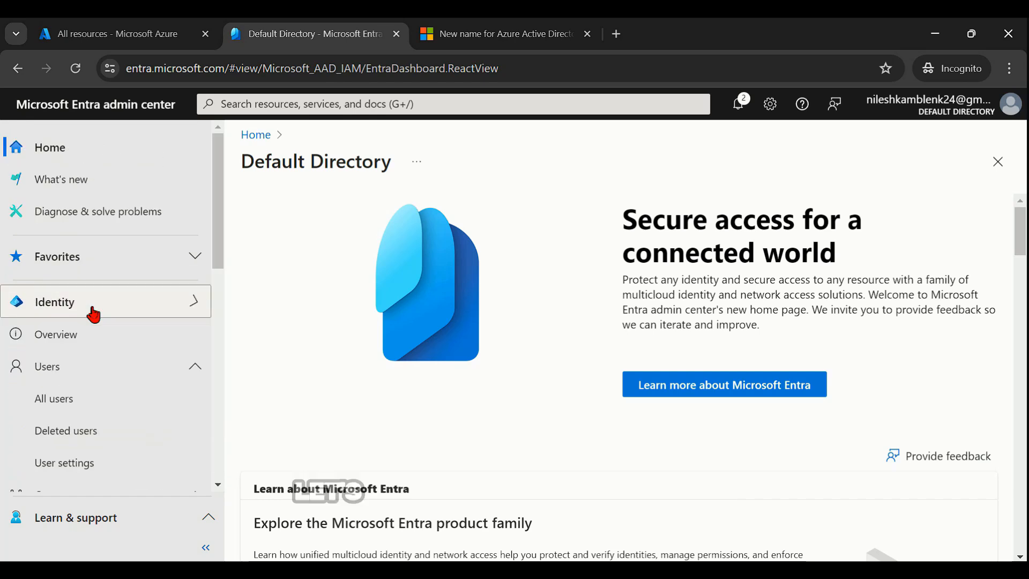
scroll(69, 246, "down", 3)
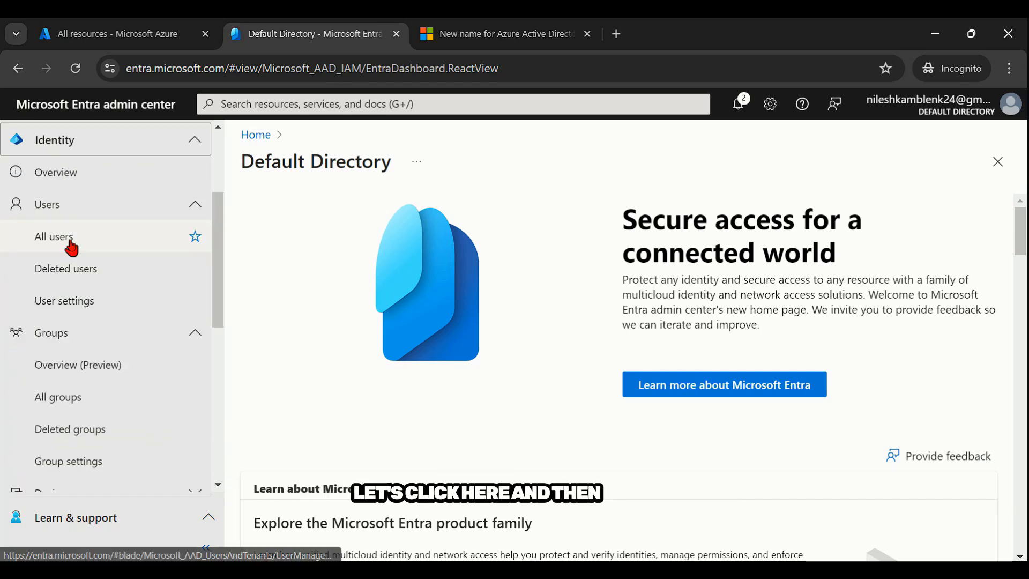
left_click(98, 236)
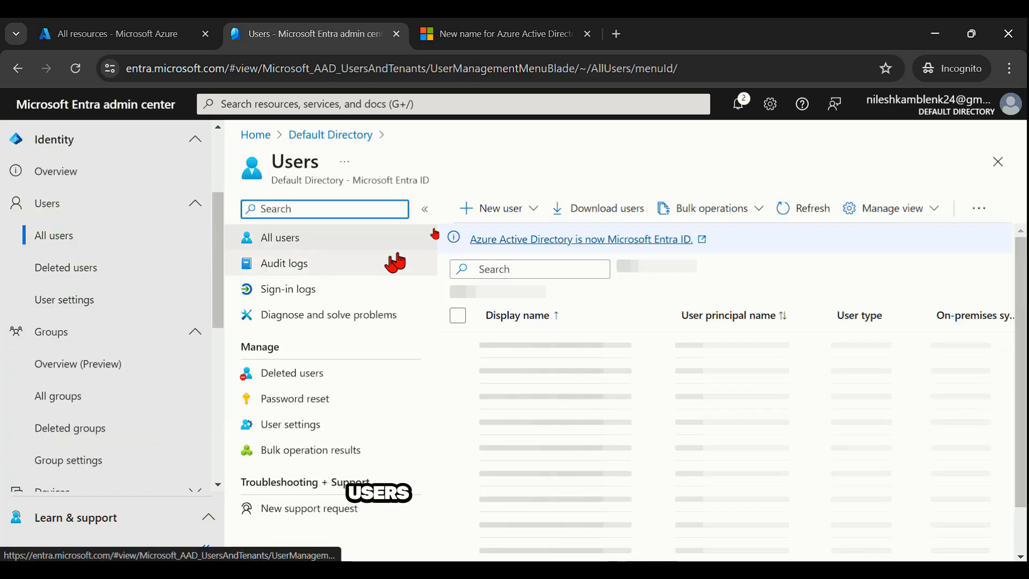
- Start a new internal user with the principal name user2 on the tenant's onmicrosoft.com domain
left_click(503, 210)
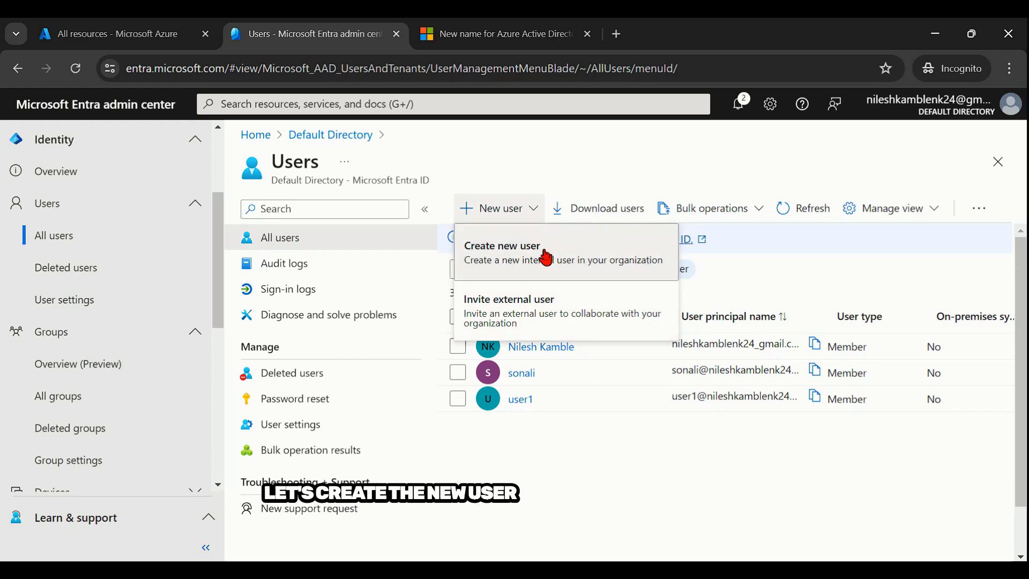
left_click(512, 257)
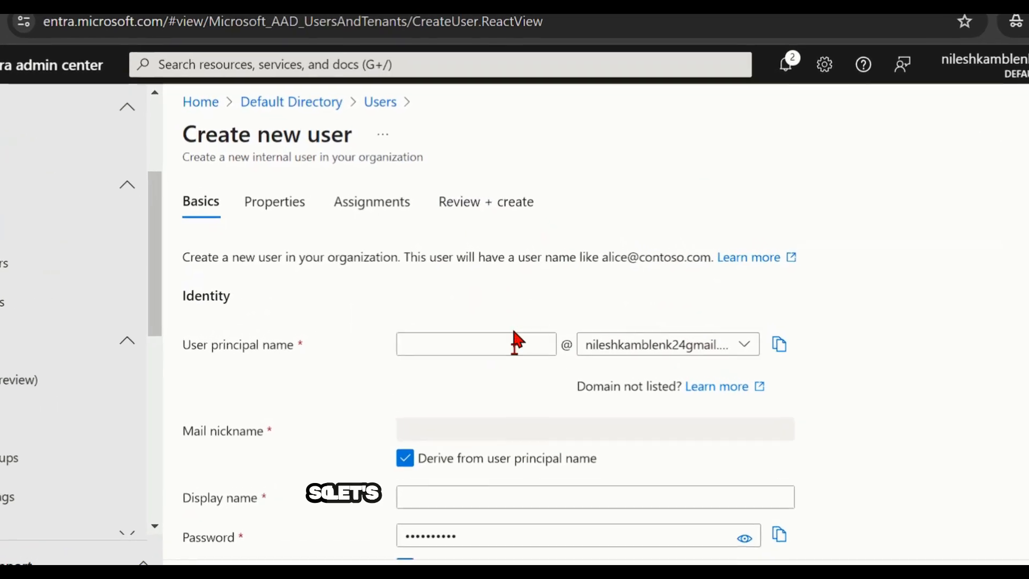
left_click(516, 340)
type("user2")
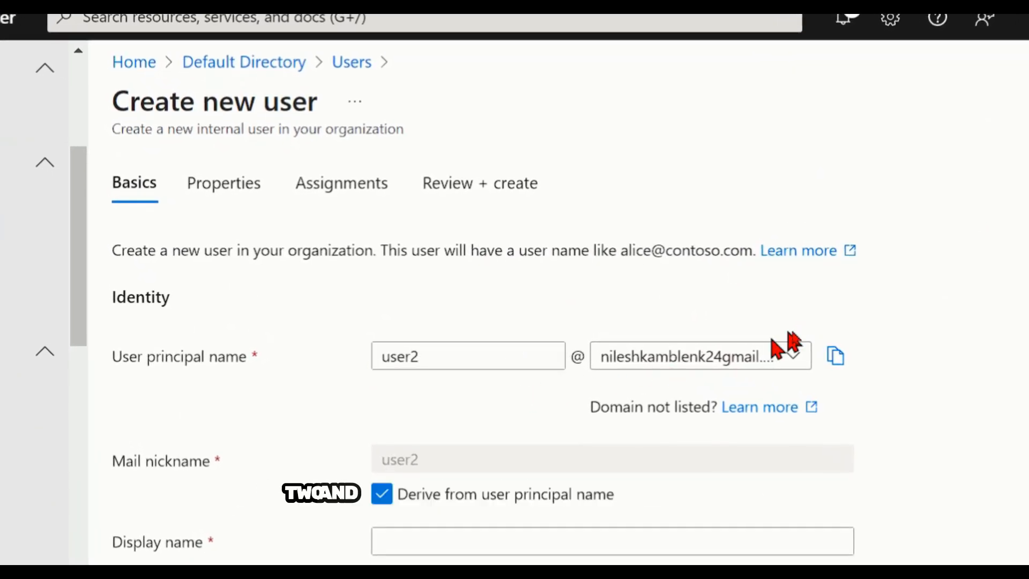
left_click(792, 356)
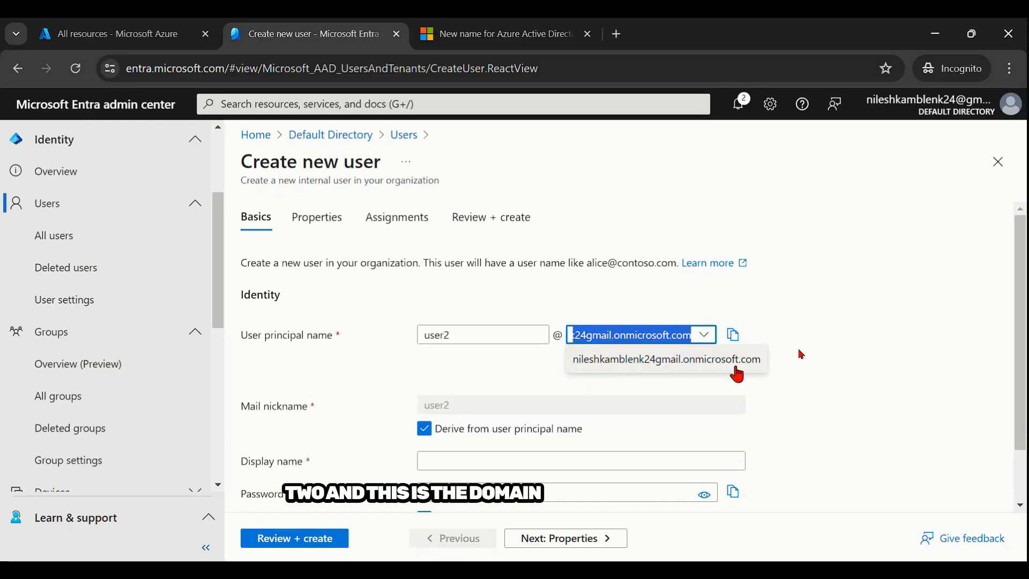
scroll(875, 309, "down", 1)
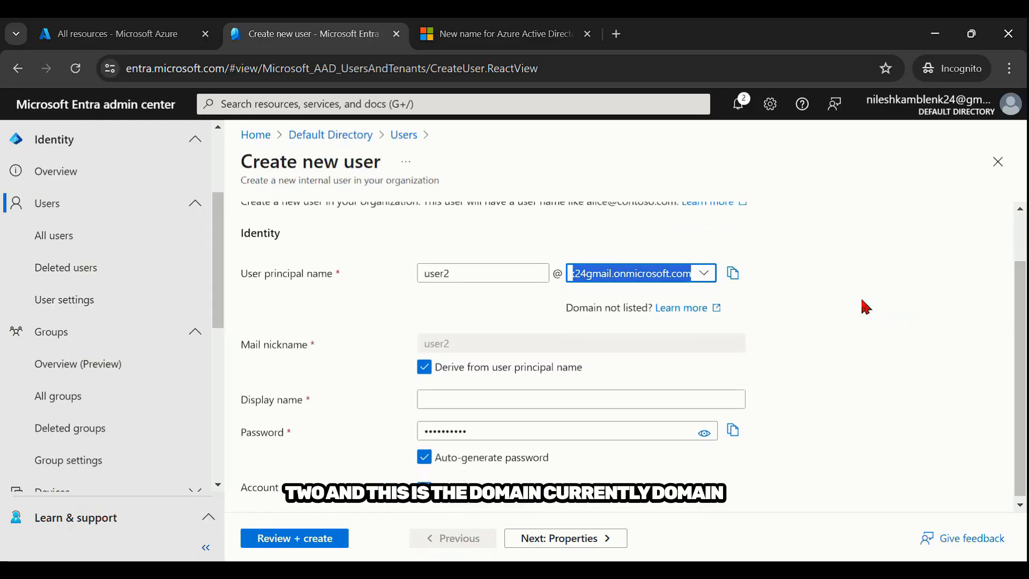
left_click(703, 275)
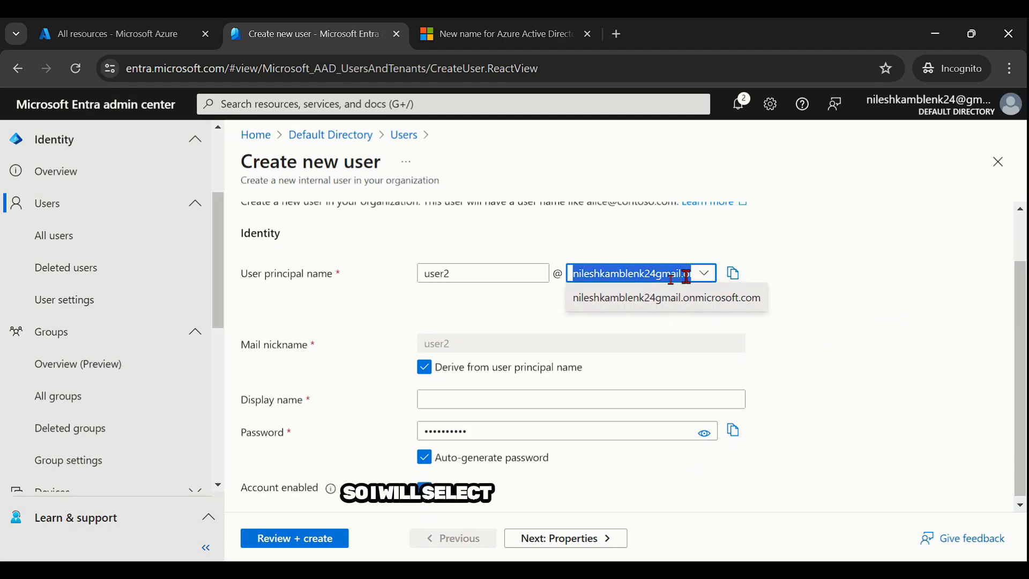
left_click(734, 298)
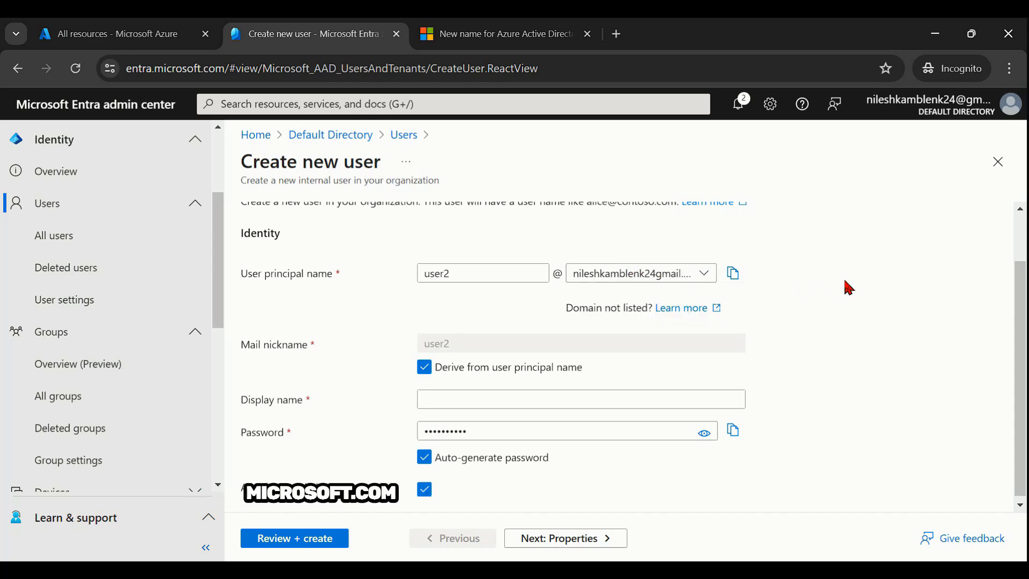
- Stop deriving the mail nickname from the user principal name and set it to user2.mail
left_click(424, 369)
left_click(481, 346)
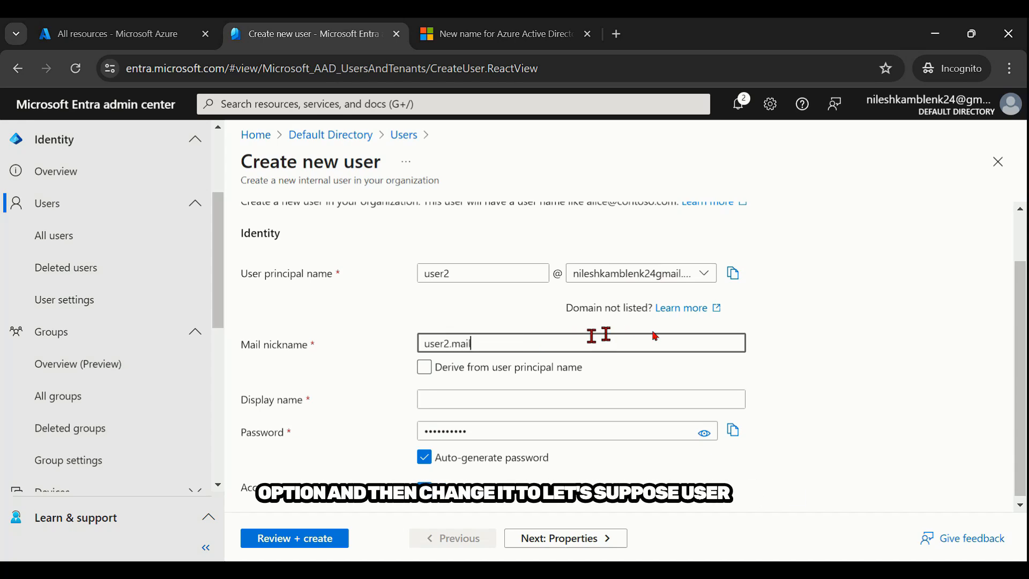
left_click(835, 321)
scroll(1001, 332, "down", 1)
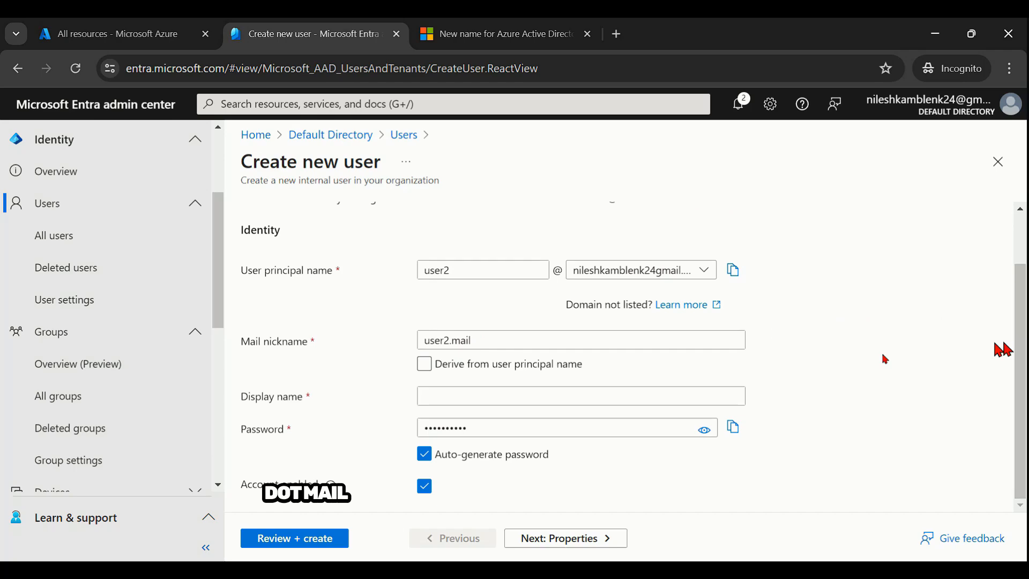
- Set the new user's display name to user2
left_click(489, 397)
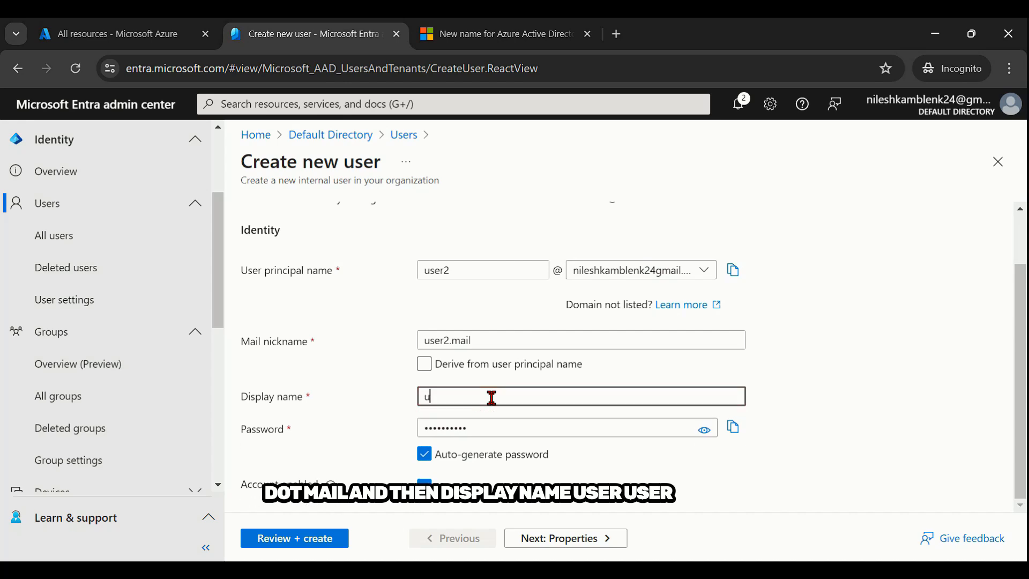
left_click(381, 403)
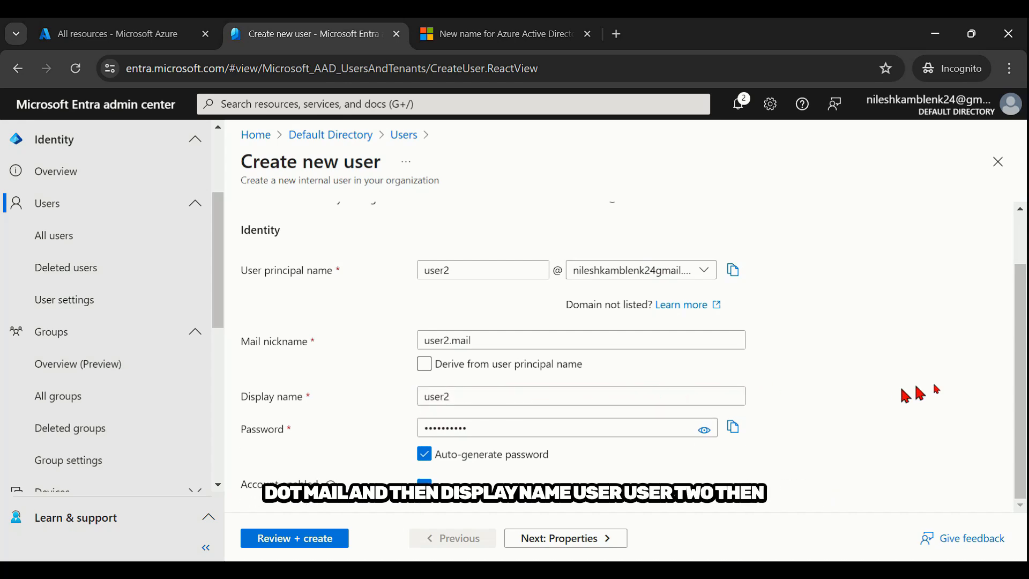
left_click_drag(1023, 345, 1023, 372)
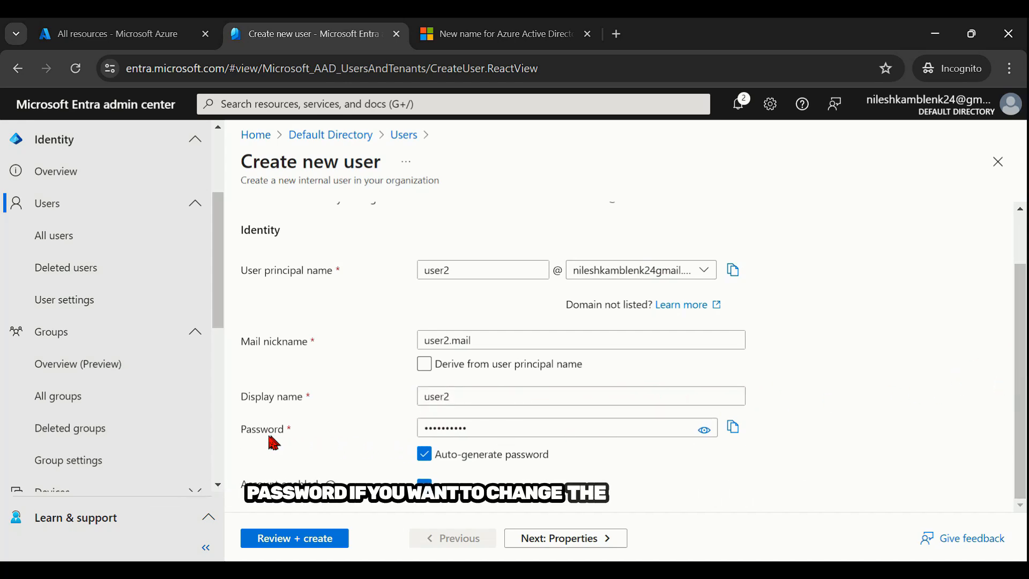
left_click(425, 454)
left_click(511, 428)
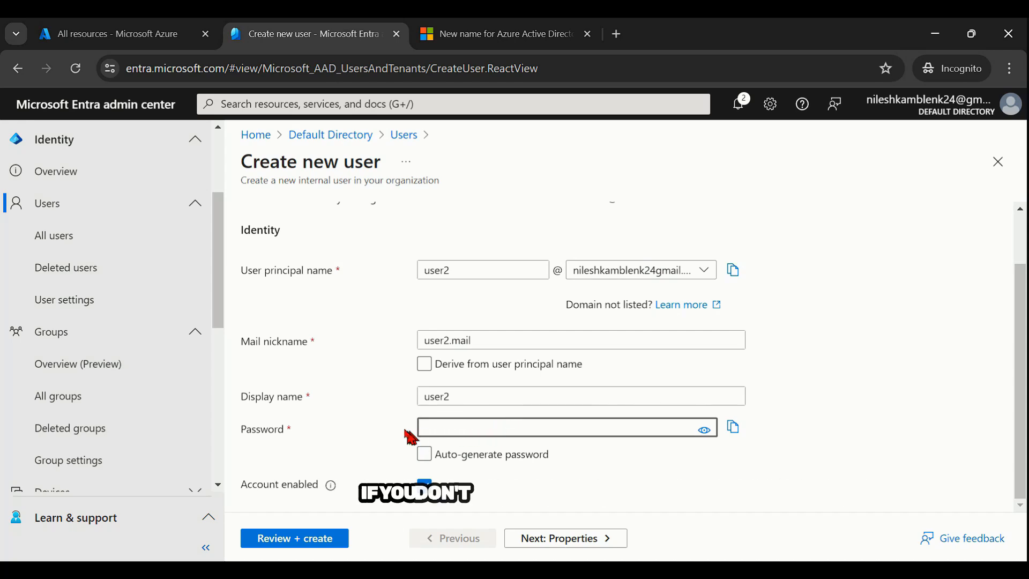
left_click(424, 453)
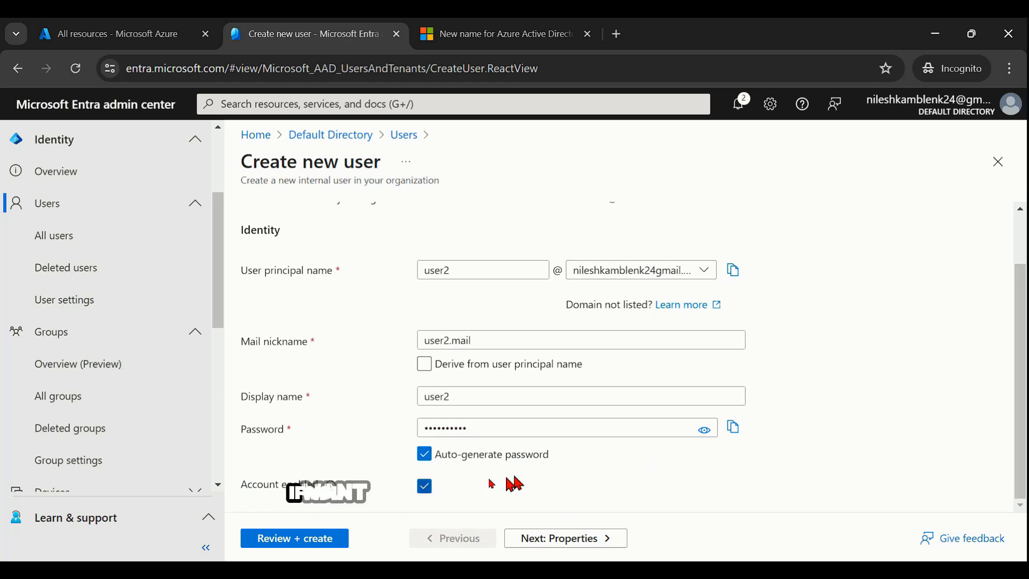
- Turn off Account enabled for the new user and proceed to the user's properties
left_click(425, 488)
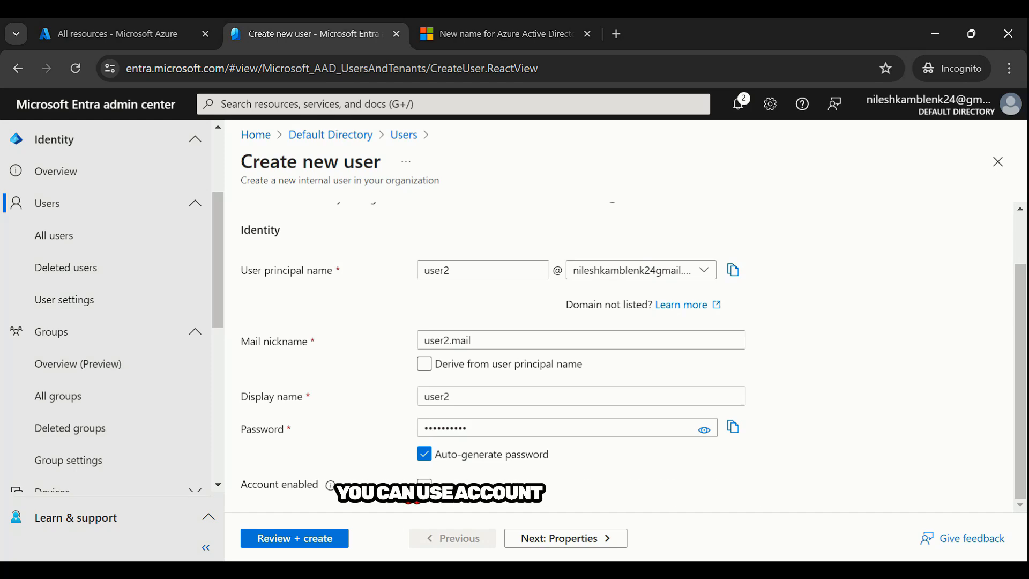
left_click(566, 538)
scroll(1018, 263, "up", 1)
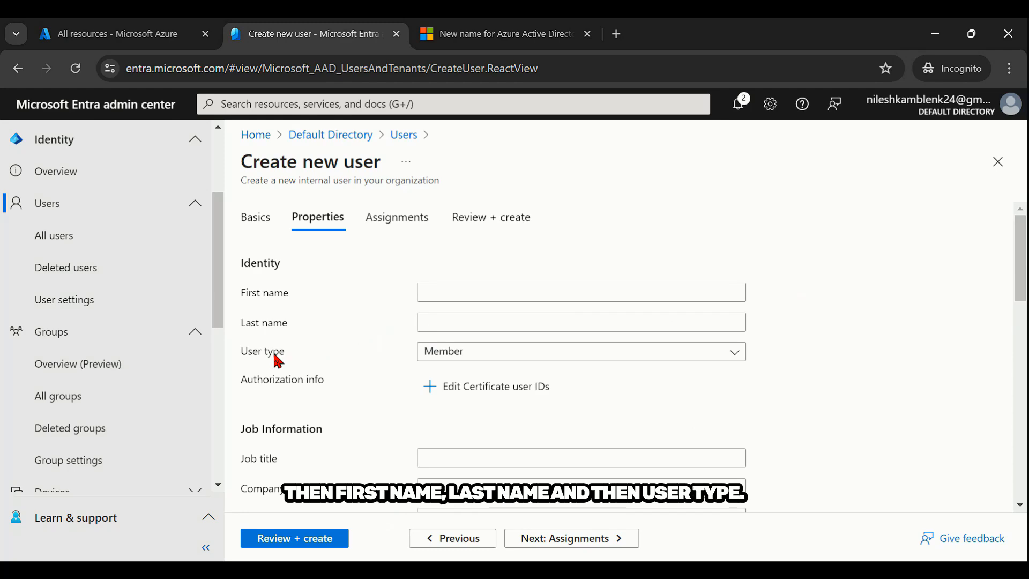
left_click(539, 355)
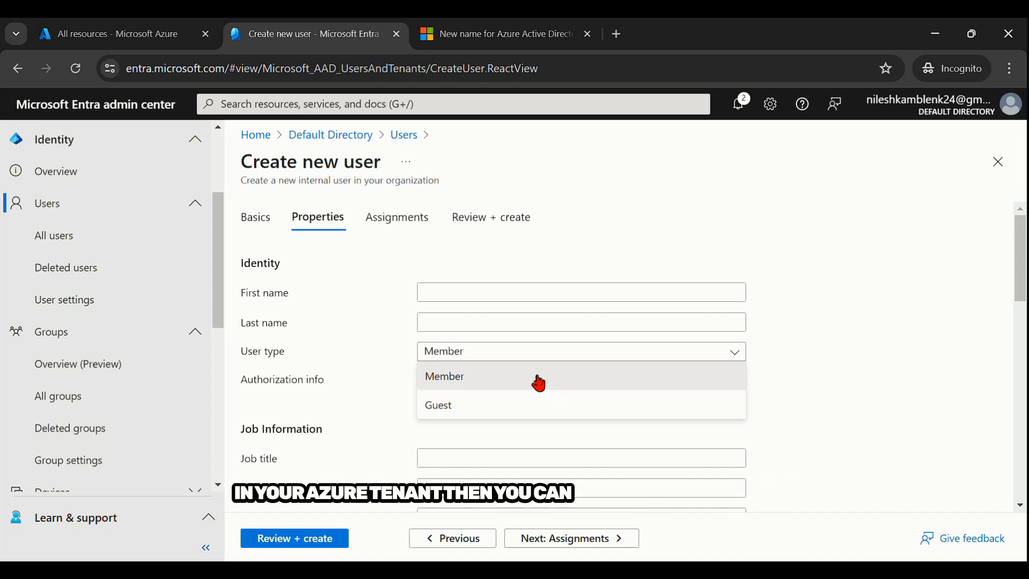
left_click(530, 405)
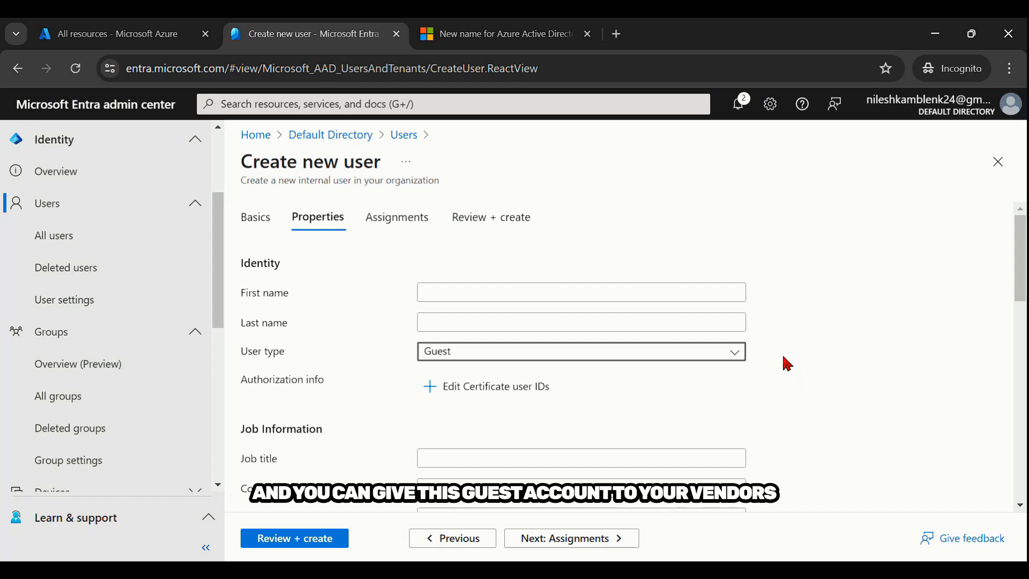
left_click(703, 355)
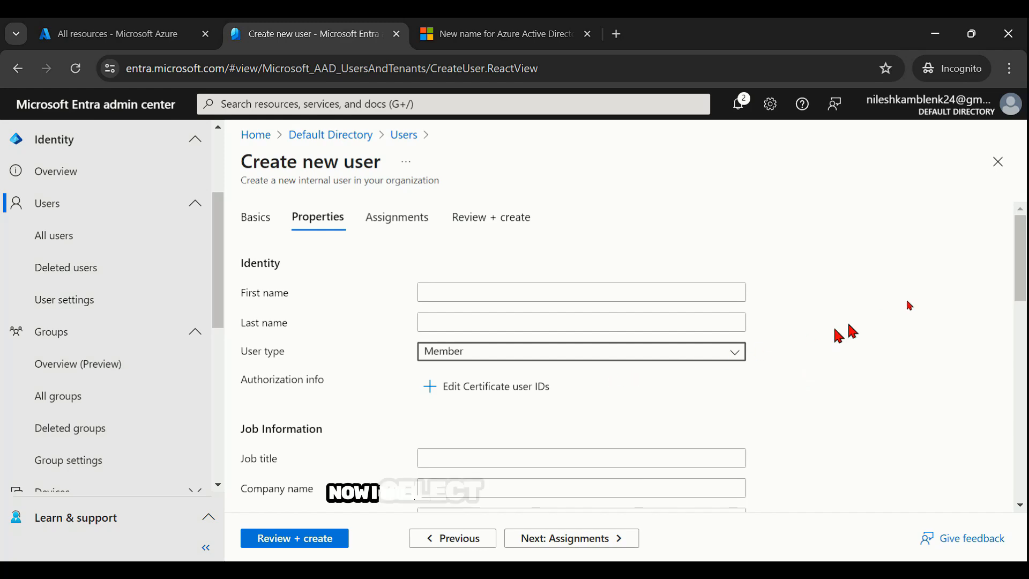
- Set the new user's usage location to United States, leaving the job, contact and parental control details empty
scroll(1017, 300, "down", 3)
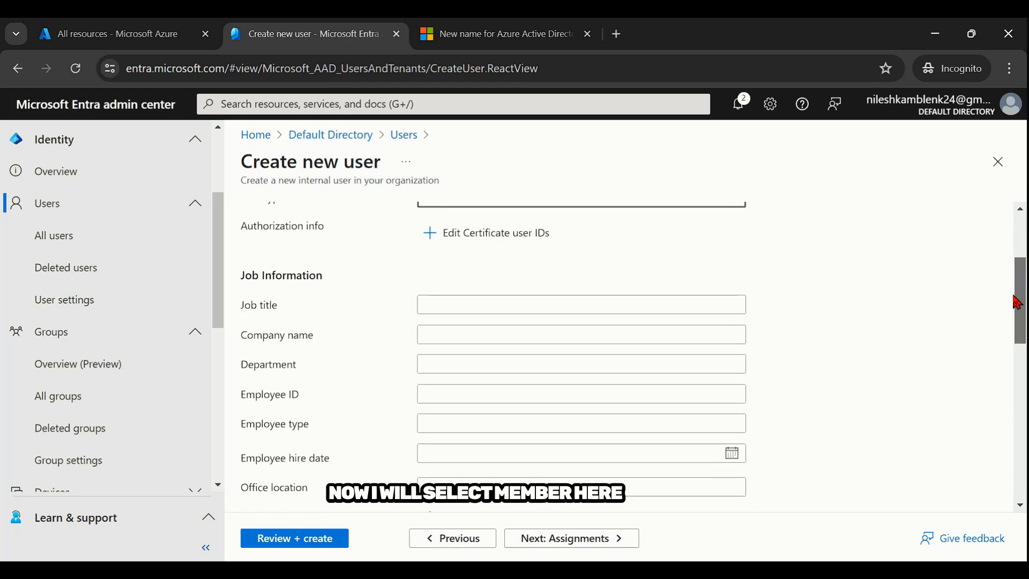
scroll(1017, 300, "down", 1)
left_click(561, 229)
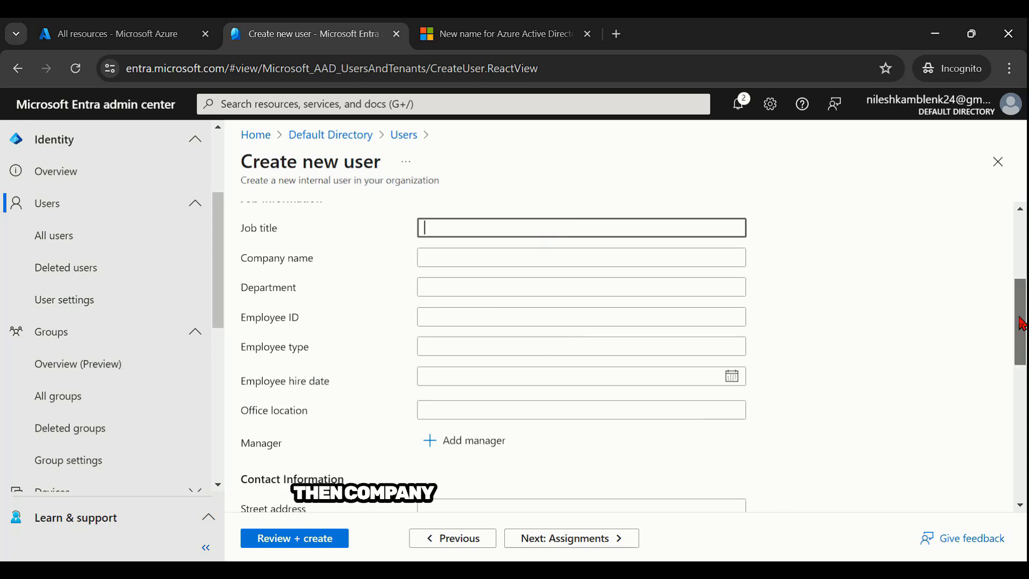
left_click_drag(1021, 323, 1023, 457)
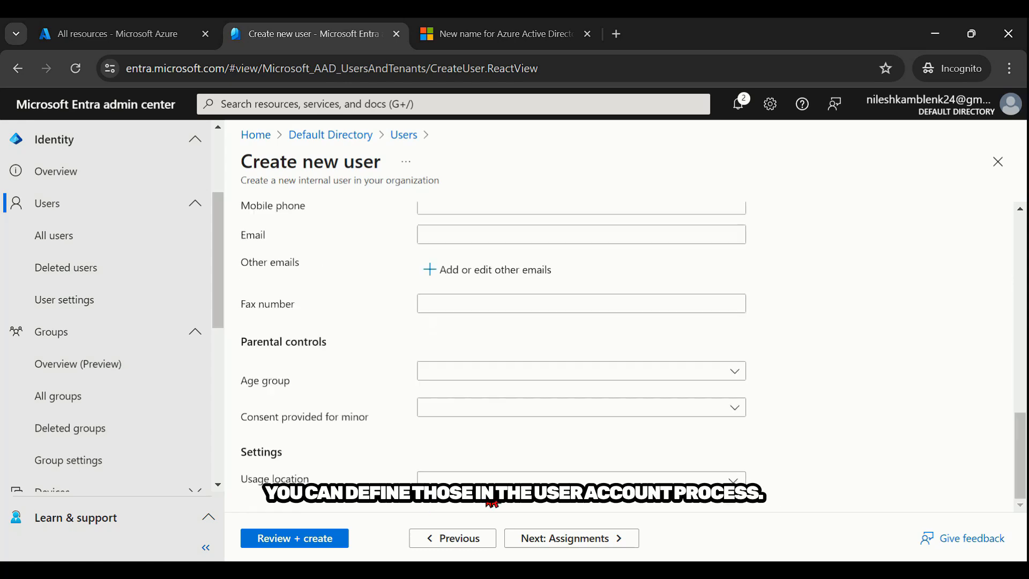
left_click(568, 484)
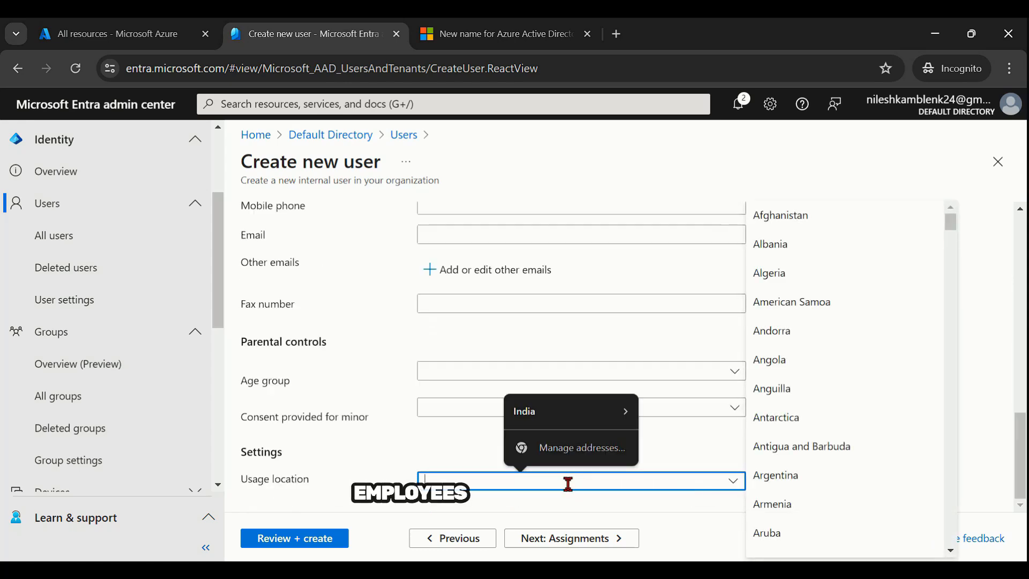
type("Unite")
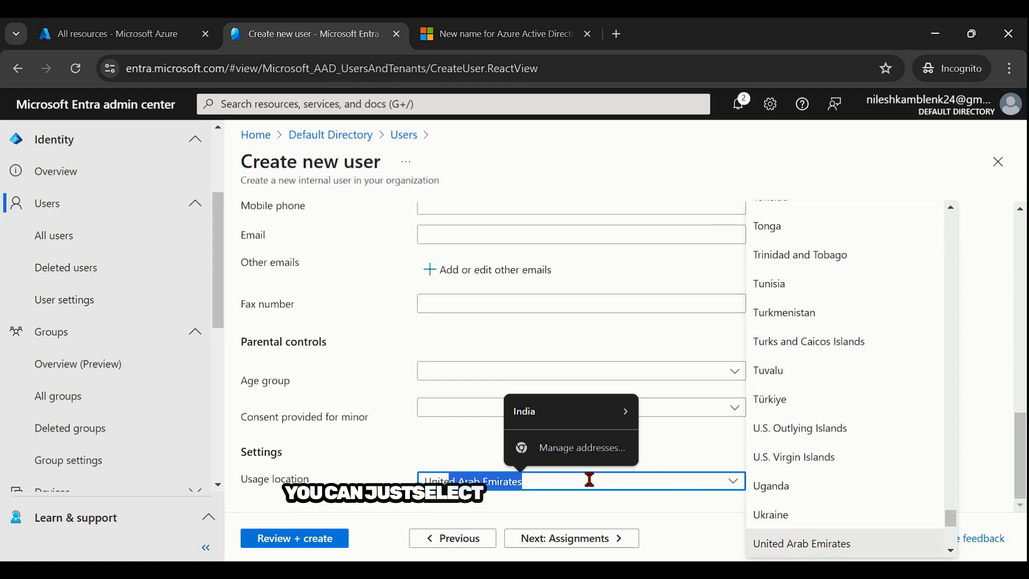
type("d")
key("BackSpace")
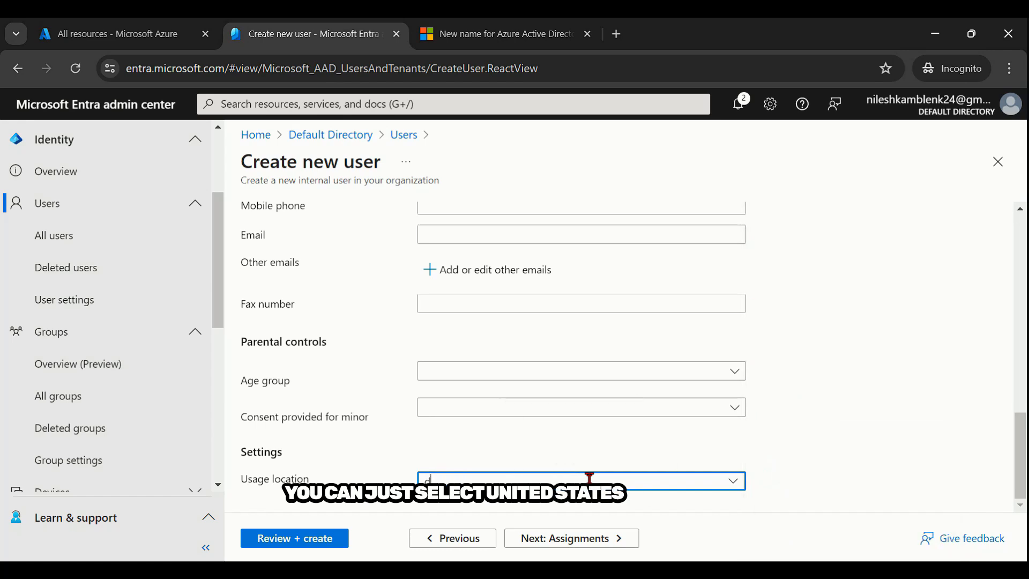
type("states")
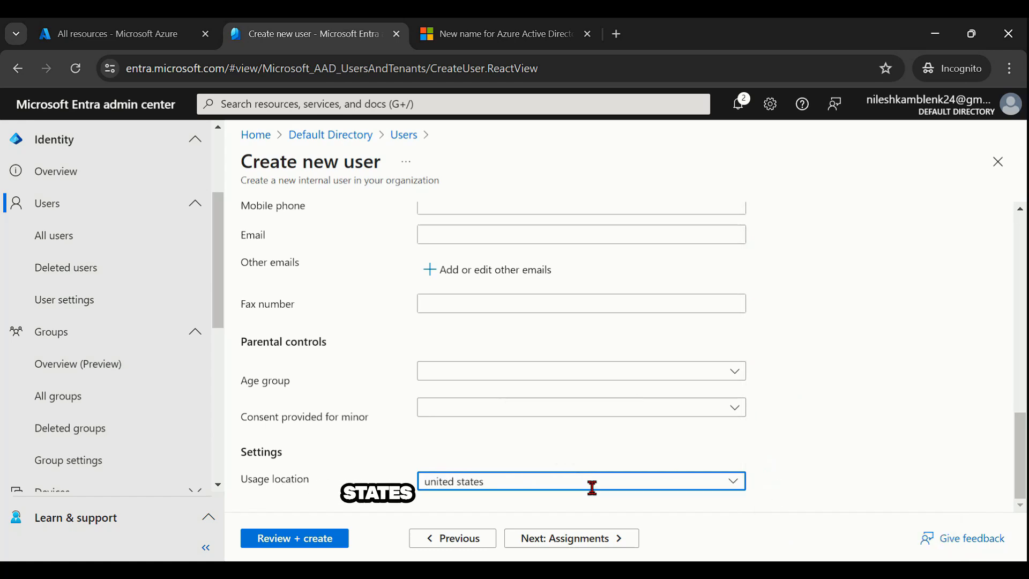
left_click(736, 484)
scroll(785, 420, "down", 20)
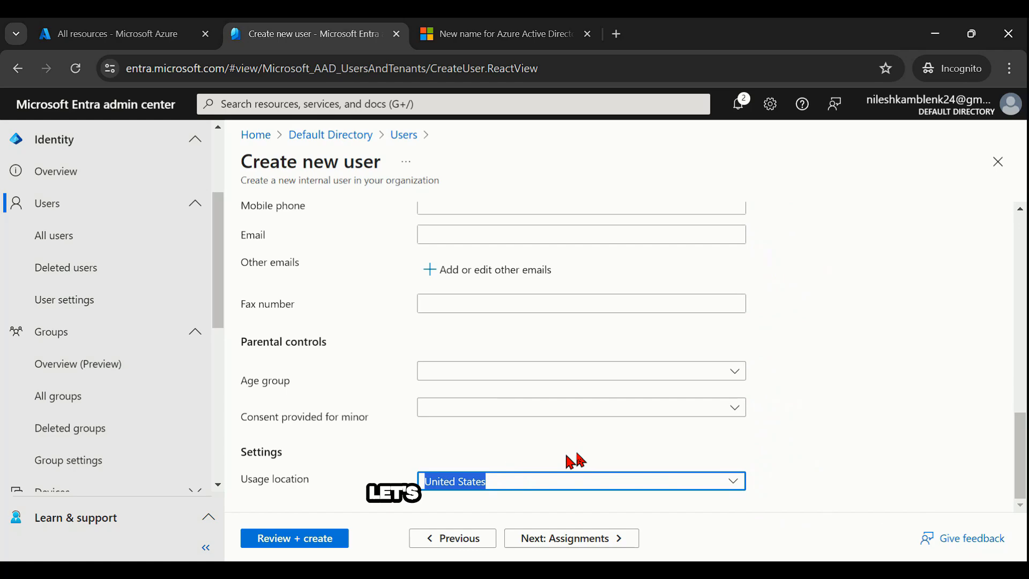
left_click(577, 455)
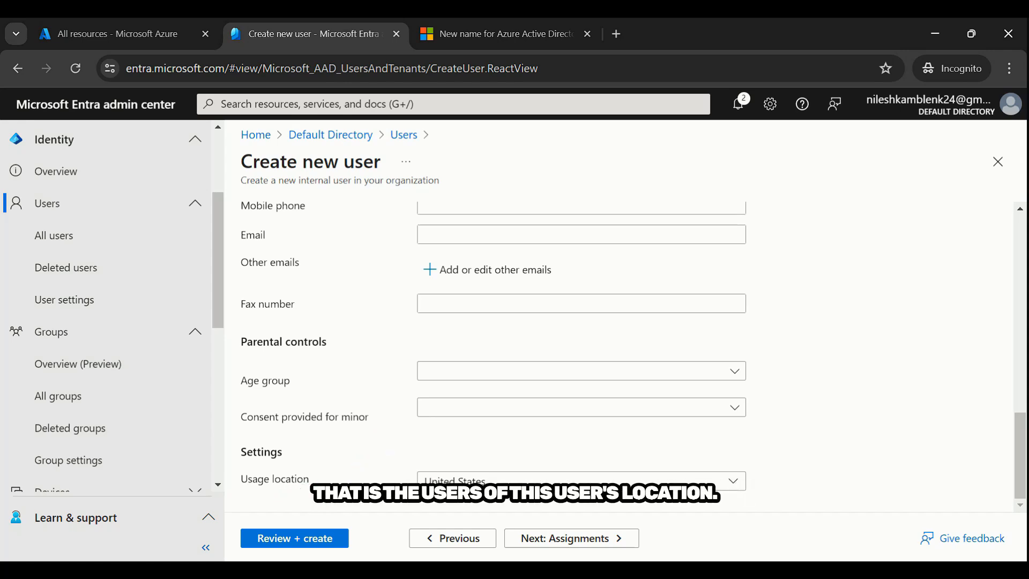
- Skip the group and role assignments and proceed to the review of the new user's settings
left_click(572, 539)
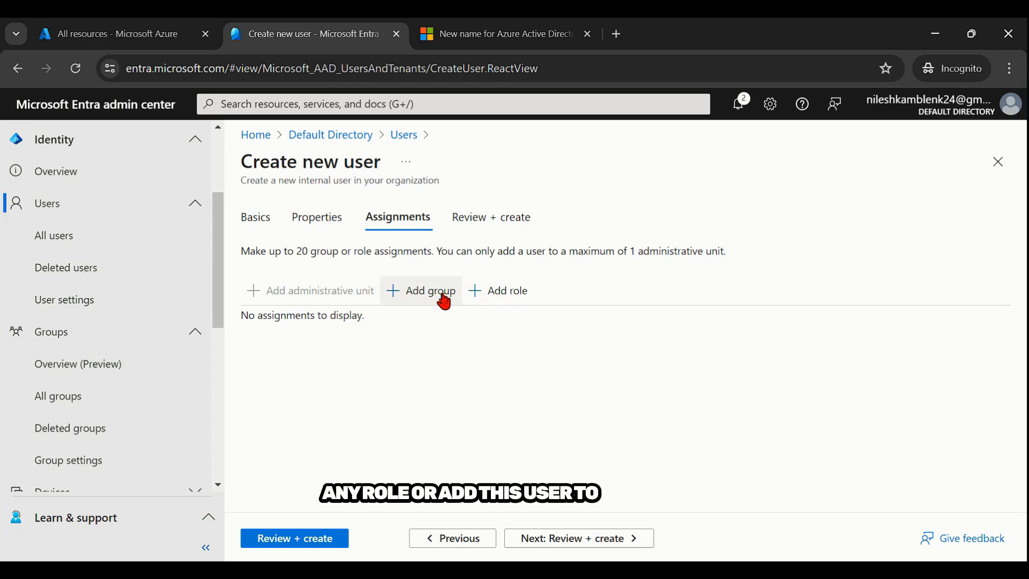
left_click(635, 539)
scroll(576, 414, "down", 2)
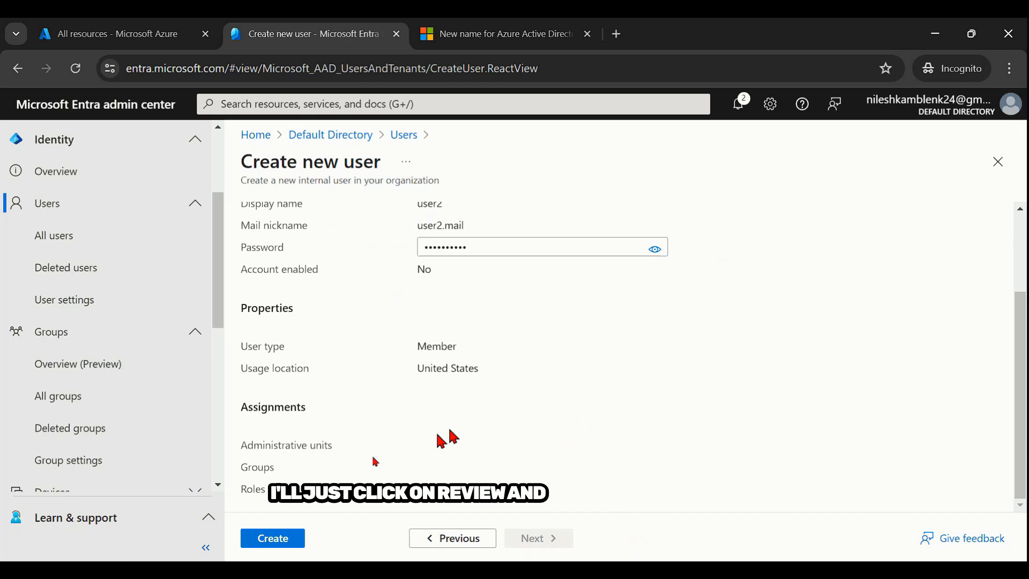
- Create the user2 account from the reviewed settings and refresh the directory's list of users
left_click(287, 540)
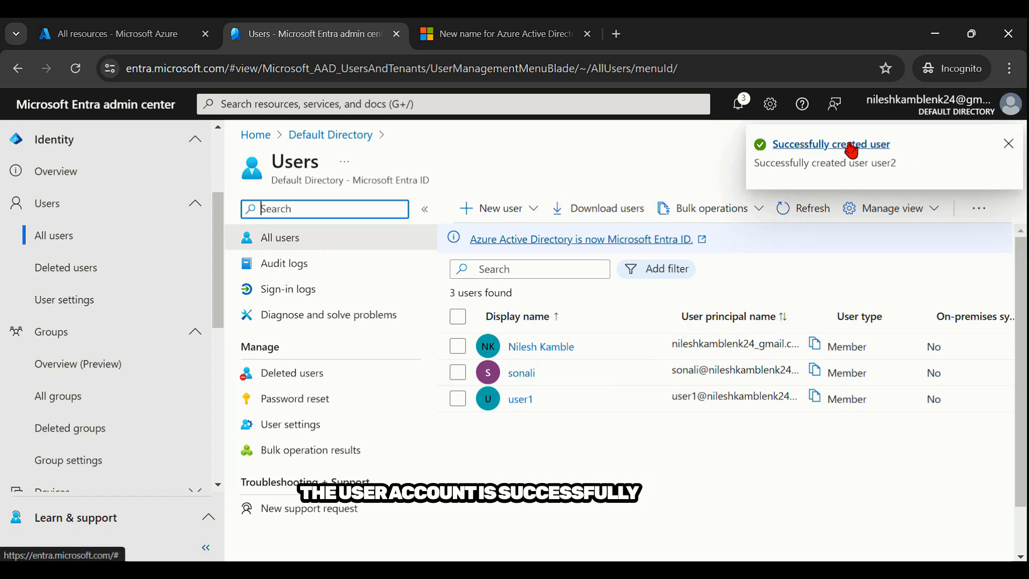
left_click(804, 210)
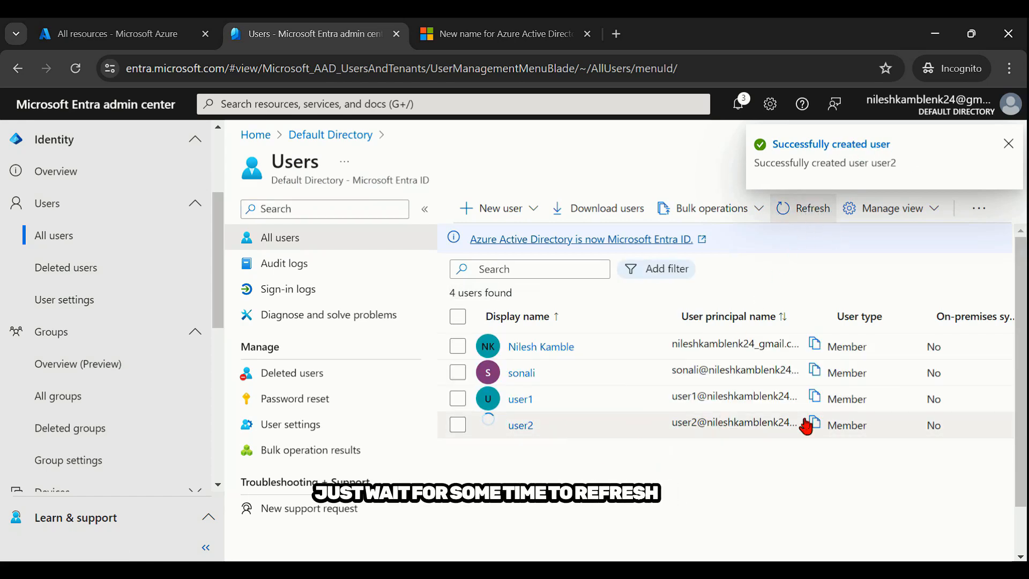
- Open the user2 account from the user list and examine its overview, account status and properties
left_click(521, 426)
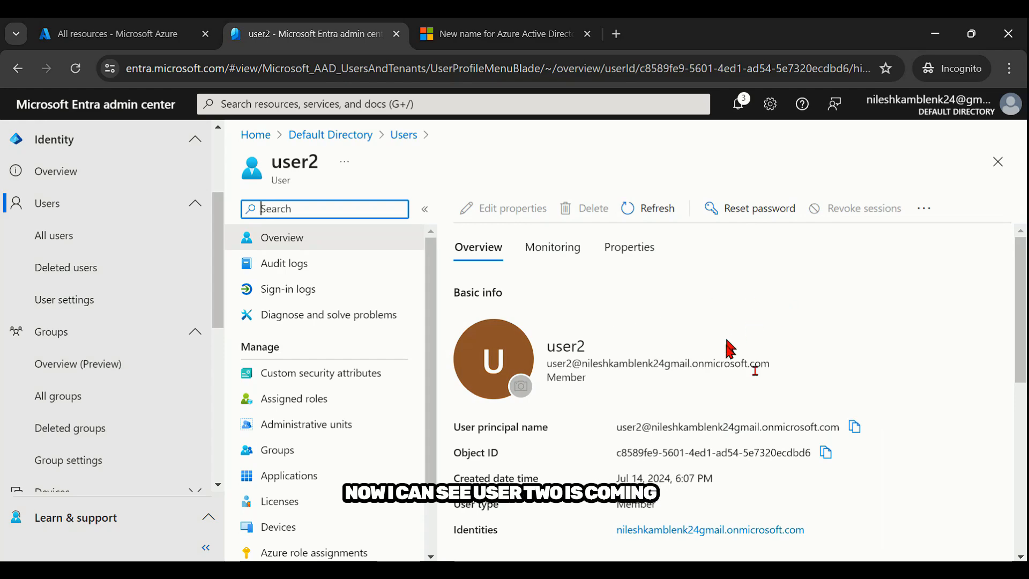
scroll(795, 398, "down", 5)
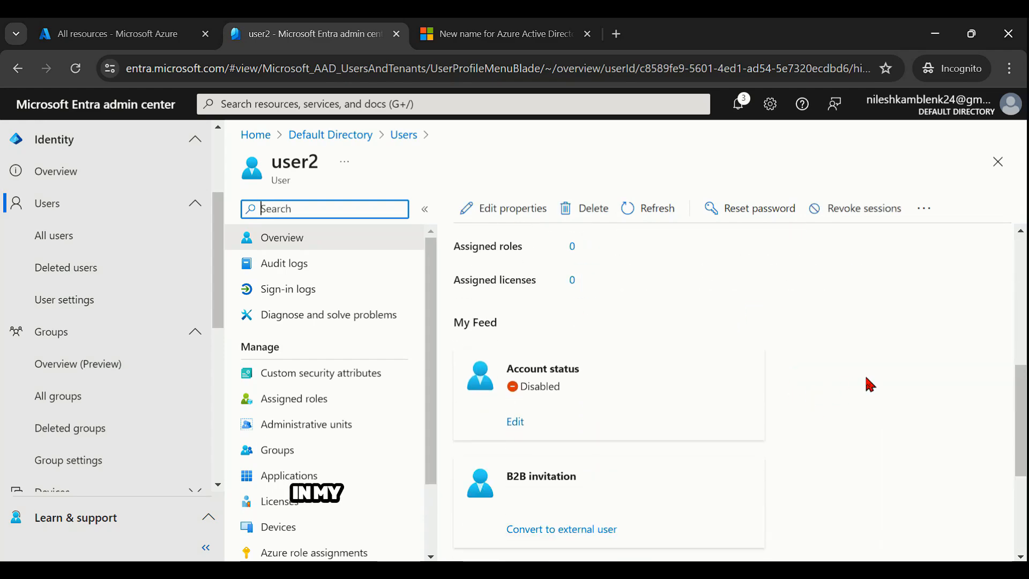
scroll(869, 384, "up", 5)
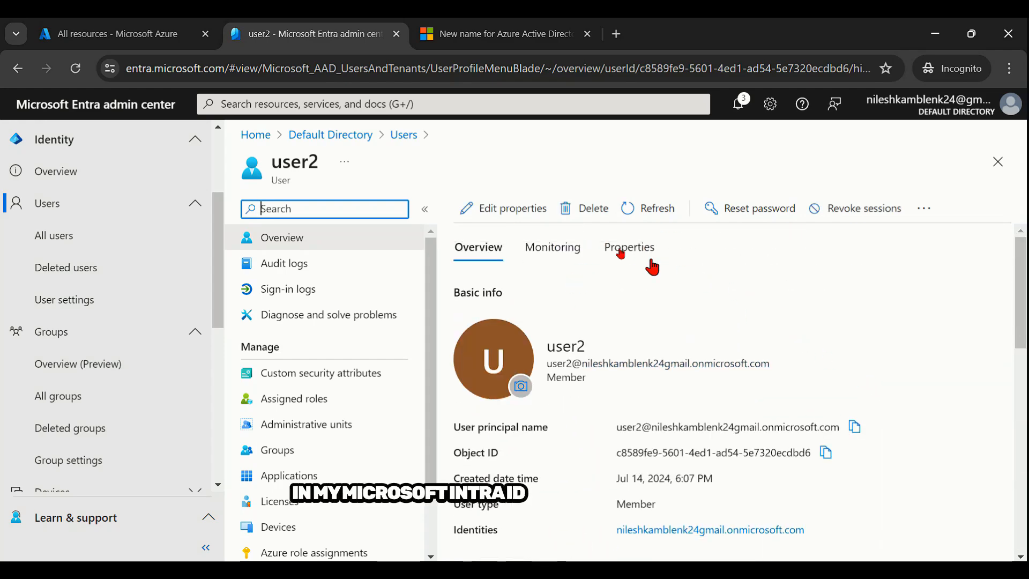
left_click(617, 251)
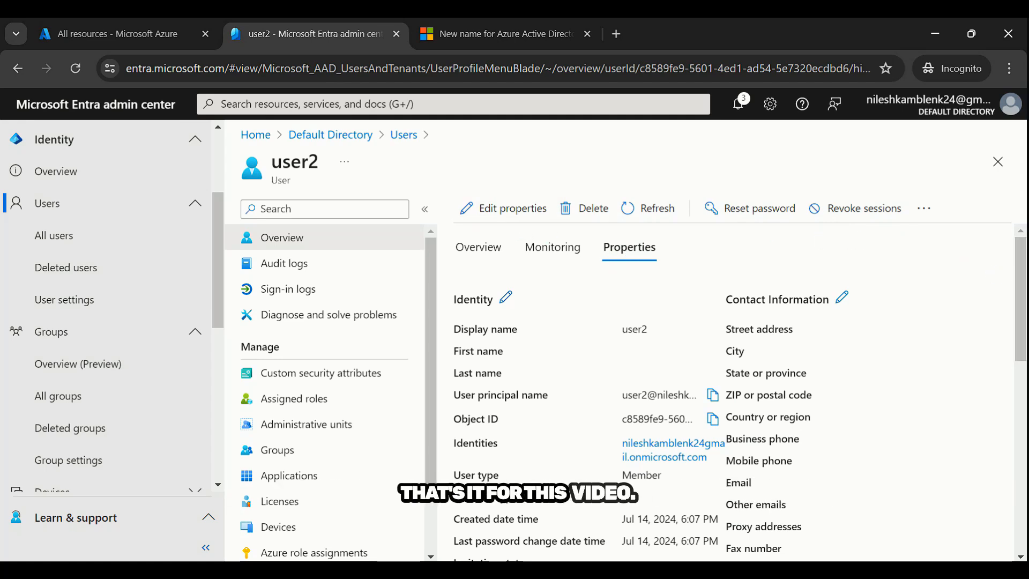
mouse_move(754, 572)
left_click(788, 518)
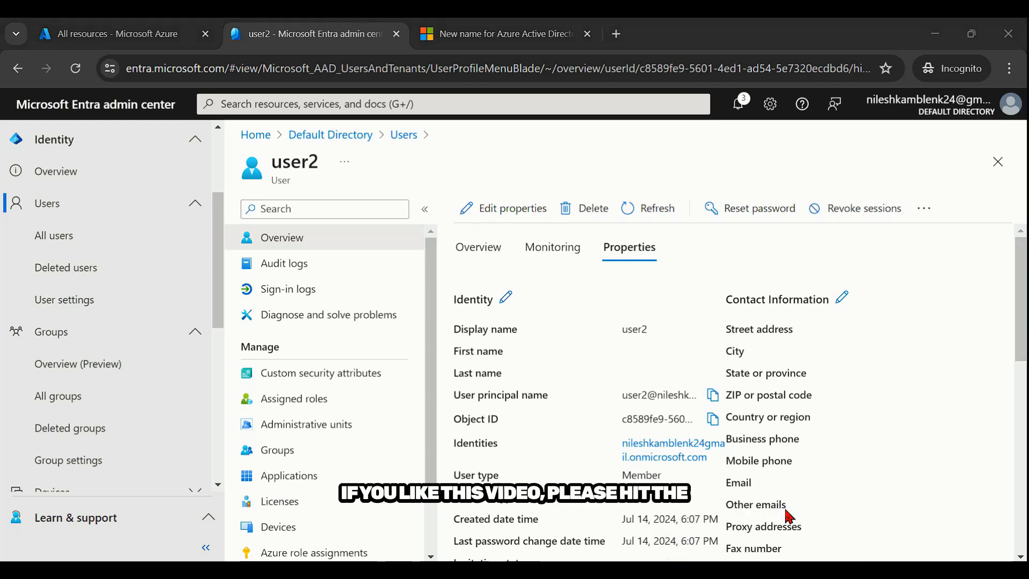